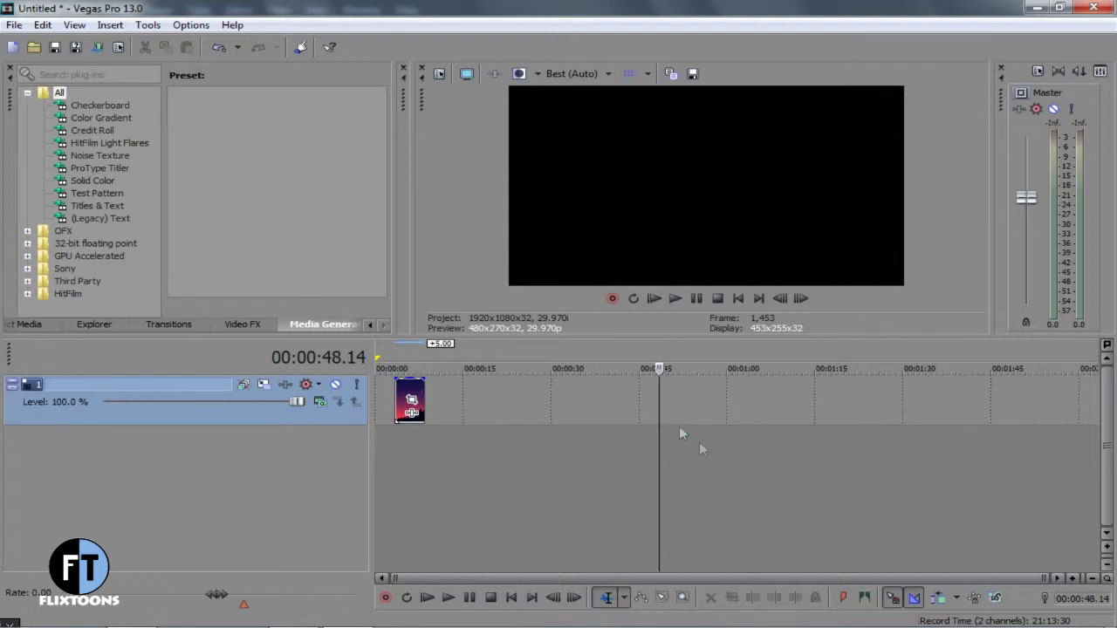
Zoom into the Vegas Pro timeline and scroll back to the poster clip at the start
scroll(492, 438, "up", 3)
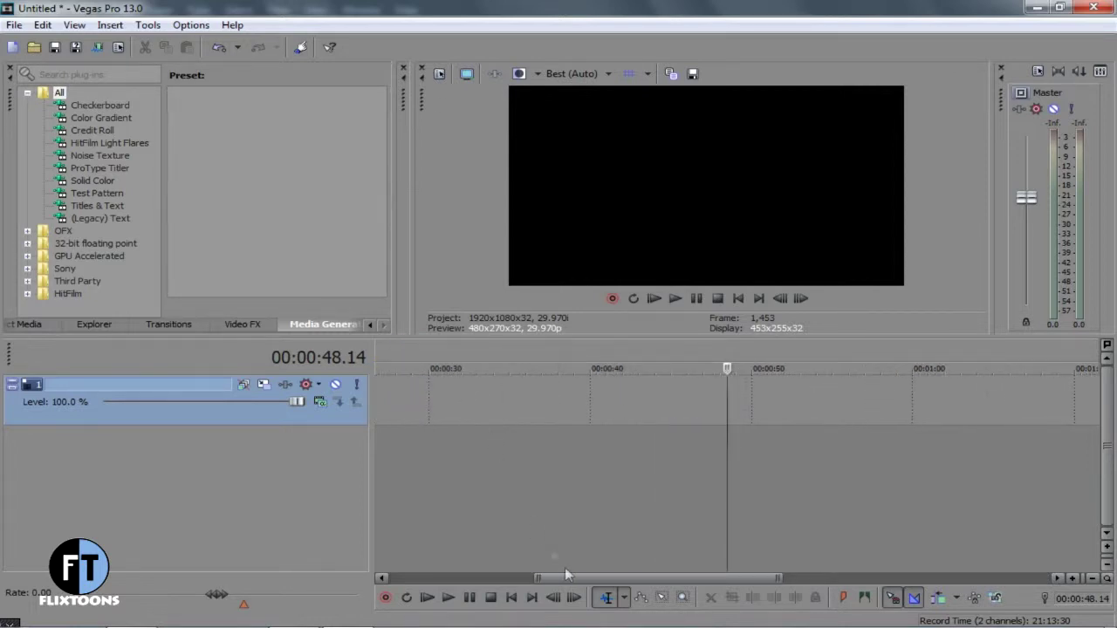
left_click_drag(576, 578, 440, 494)
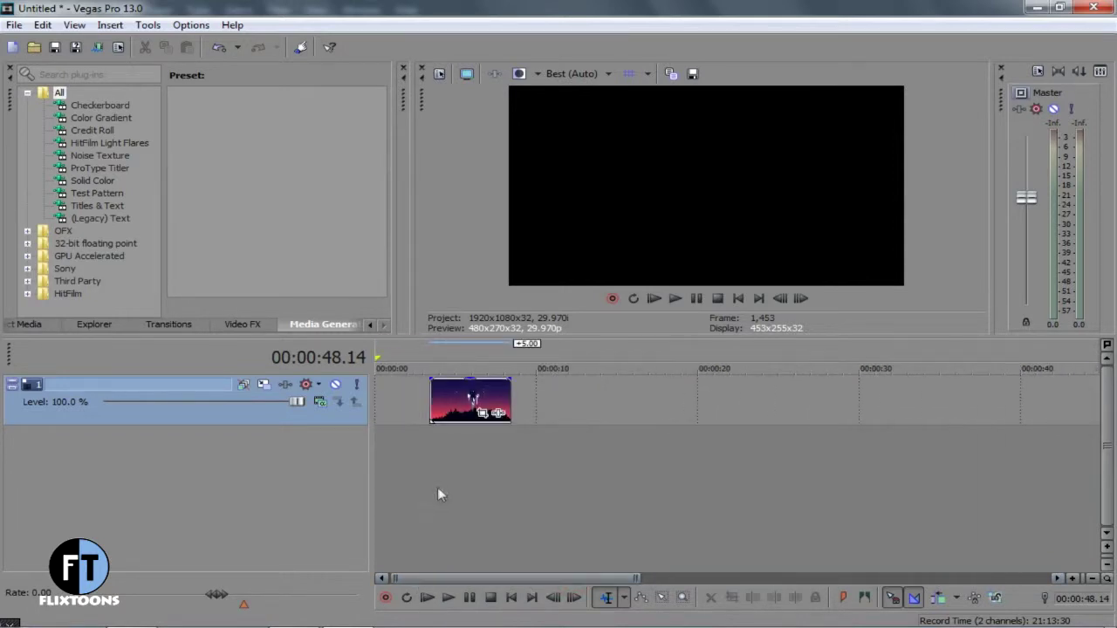
Place the playhead over the poster clip at 00:00:05.23, then bring up Photoshop
left_click(445, 481)
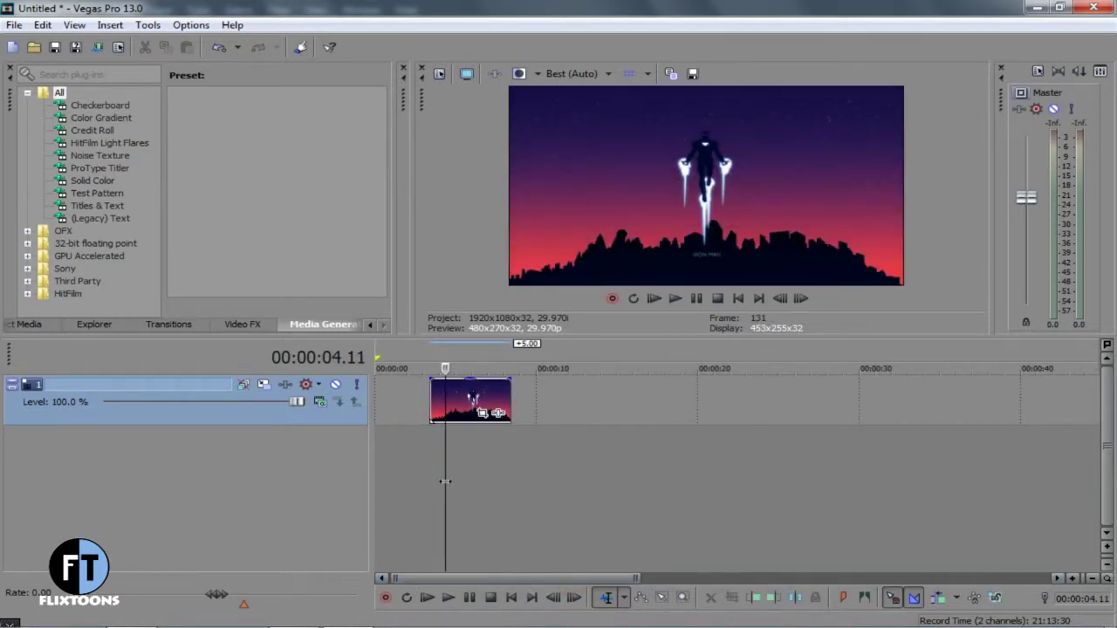
left_click(439, 479)
left_click(409, 480)
left_click(466, 476)
left_click(469, 475)
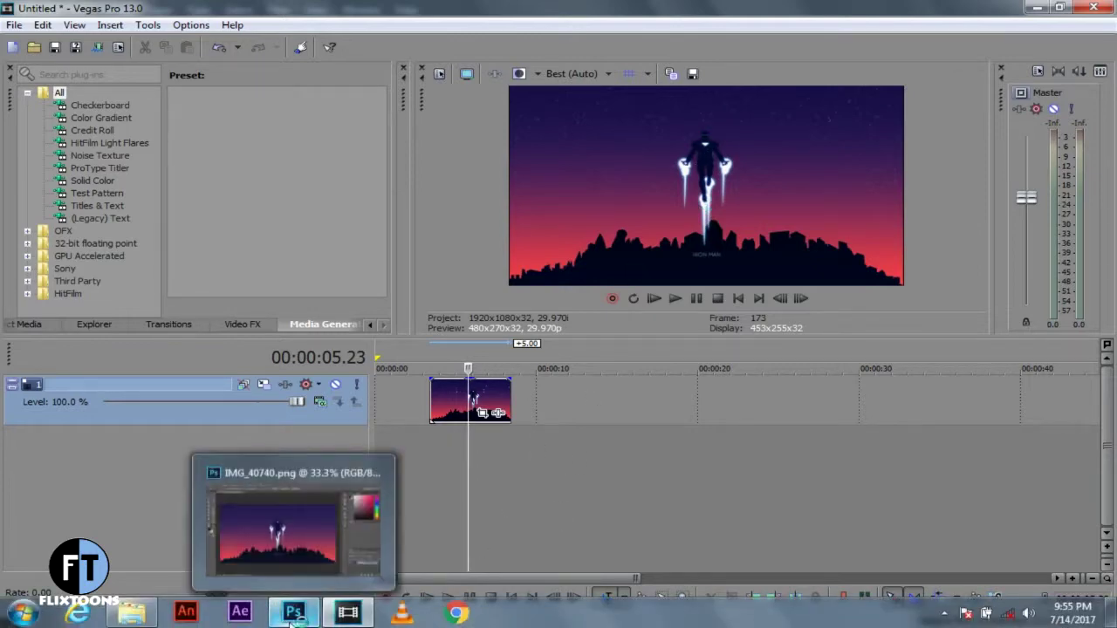
left_click(294, 614)
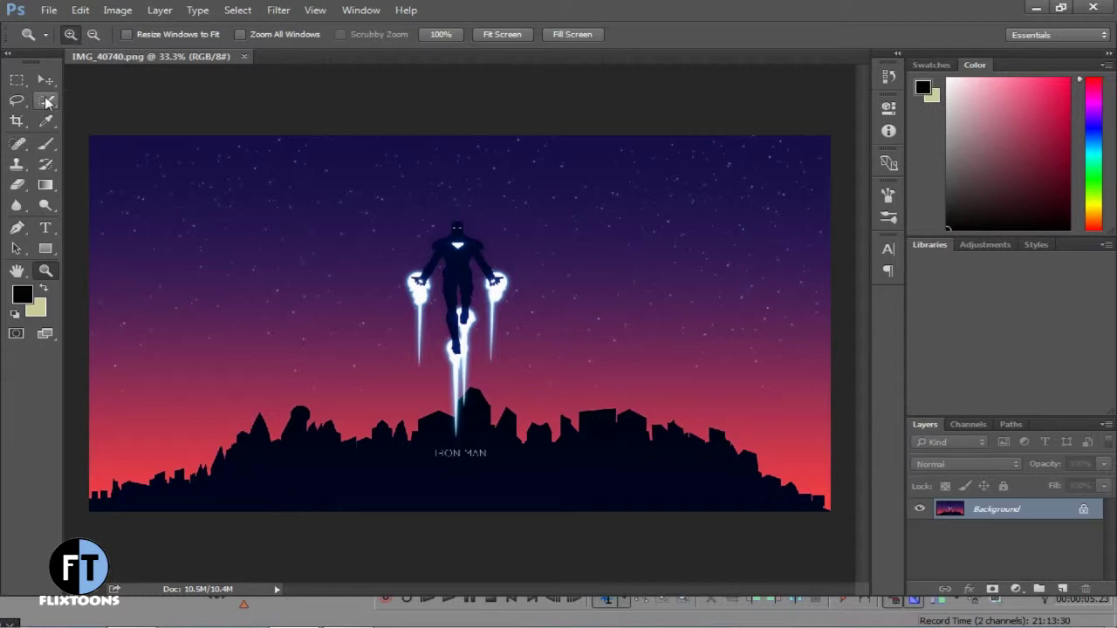
Pick the Quick Selection tool in Add to selection mode
left_click(47, 102)
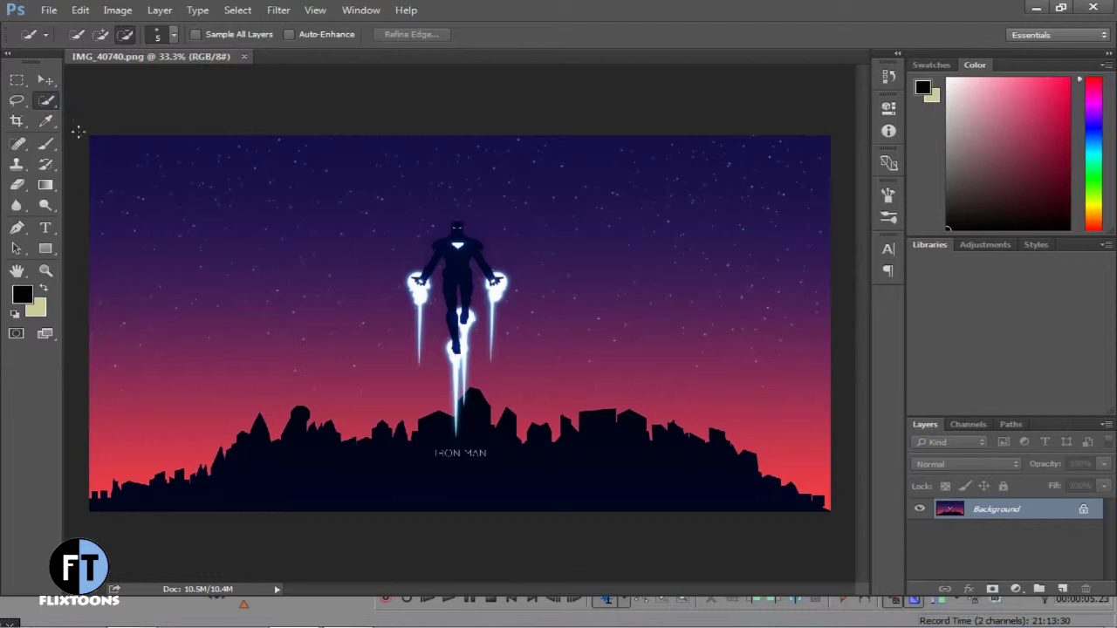
left_click(101, 36)
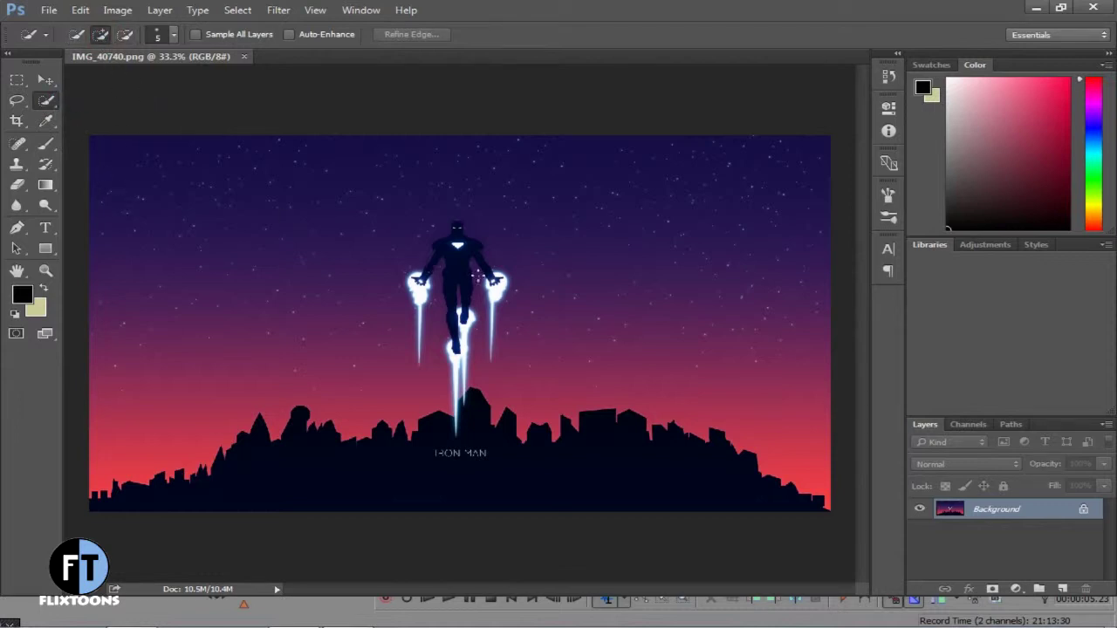
Set the brush to 14 px and paint over Iron Man's torso, legs, chest, head and arm
left_click(175, 36)
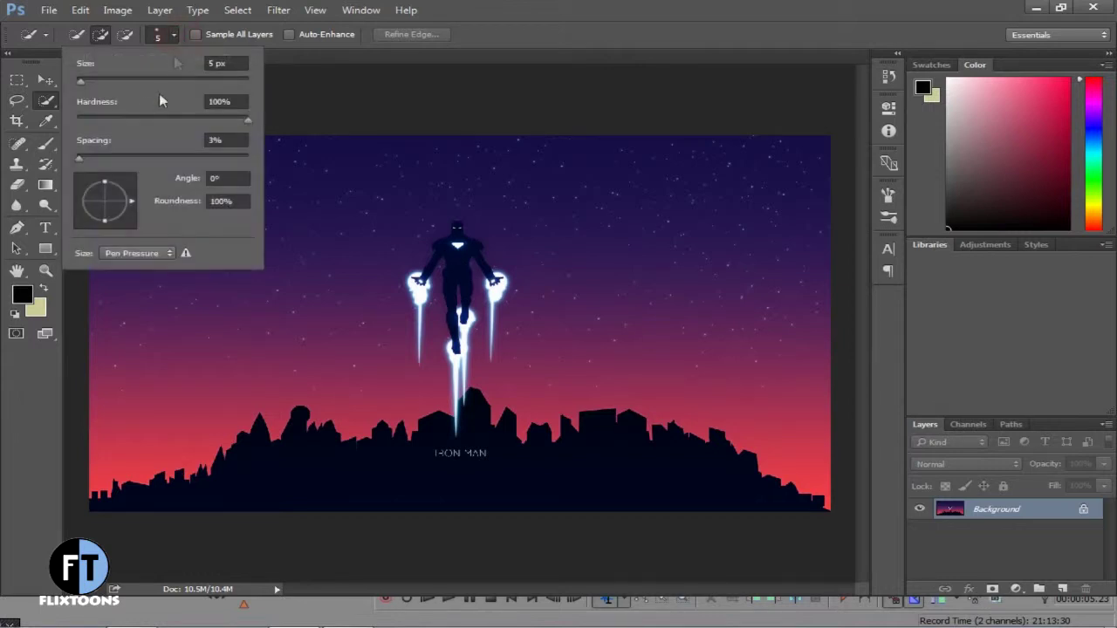
left_click_drag(81, 83, 88, 83)
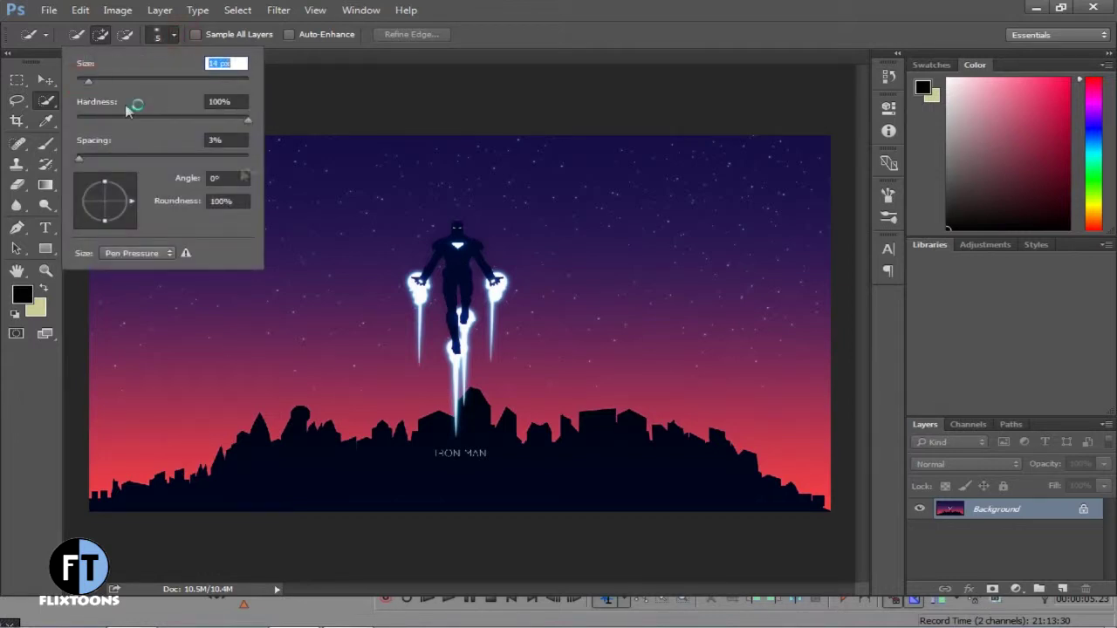
left_click(457, 271)
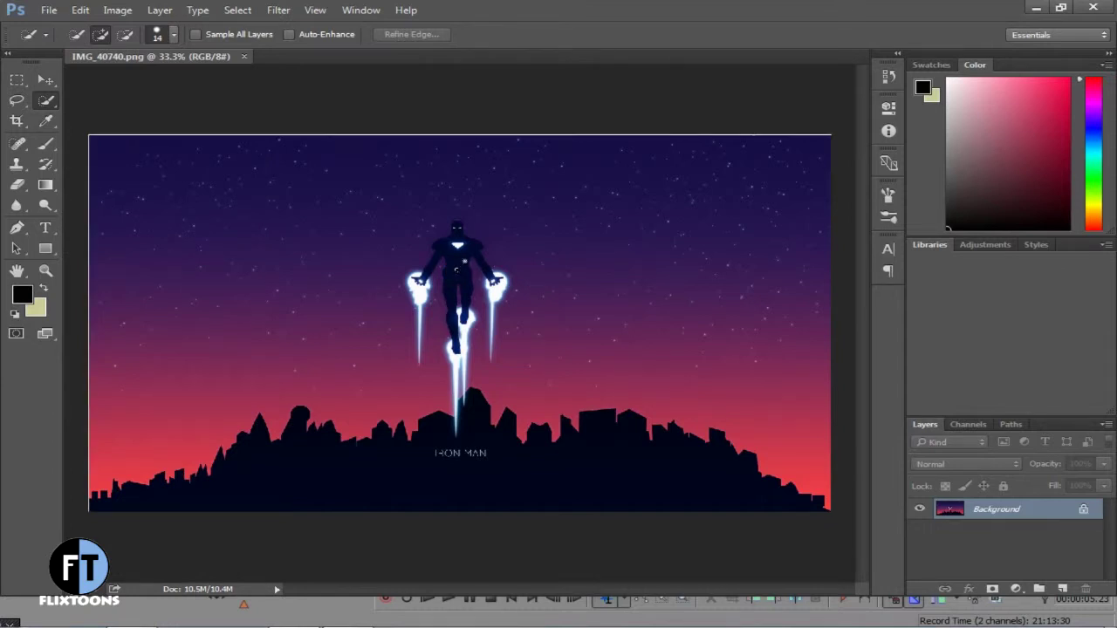
left_click_drag(457, 266, 451, 336)
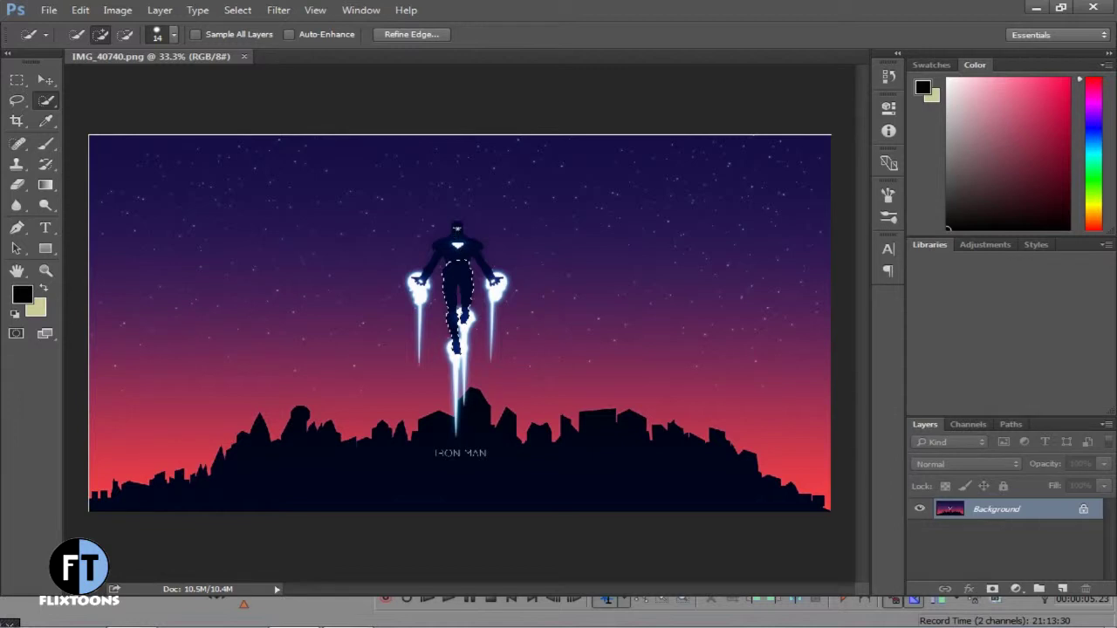
mouse_move(444, 260)
left_mouse_down()
mouse_move(493, 278)
mouse_move(450, 281)
left_mouse_up()
left_click(45, 271)
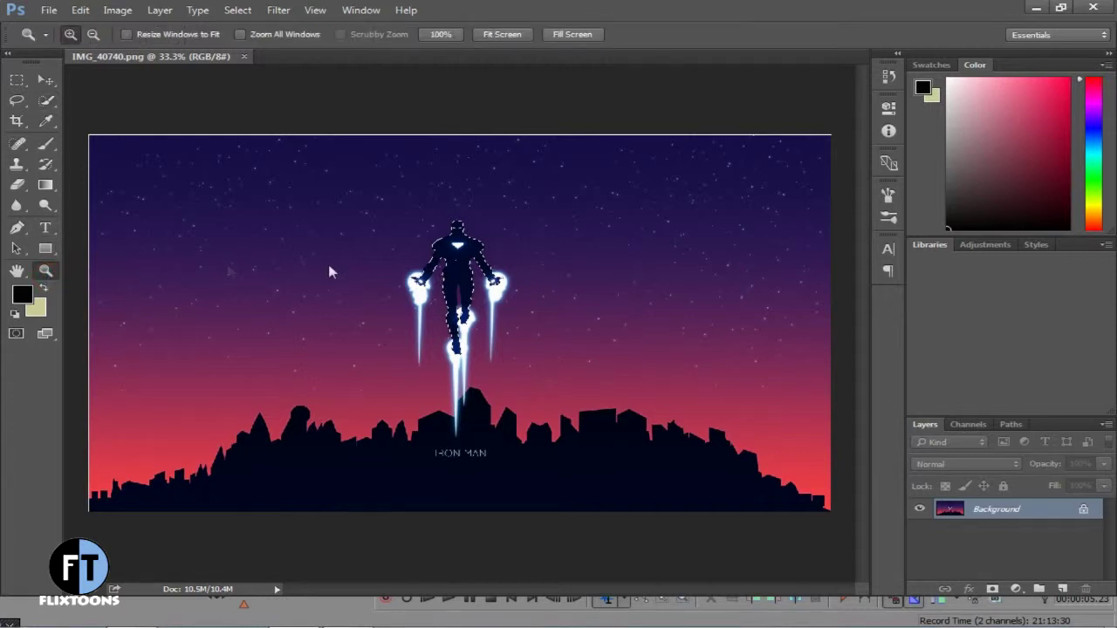
Zoom to 100% on Iron Man's legs and switch Quick Selection to Subtract from selection
left_click(455, 327)
left_click(455, 327)
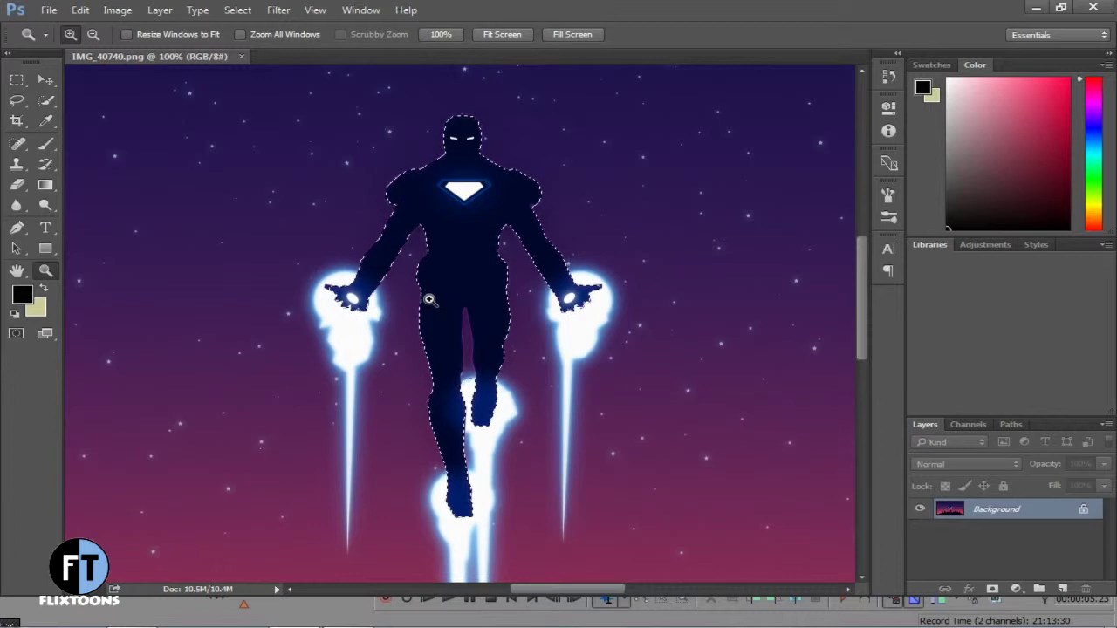
left_click(48, 103)
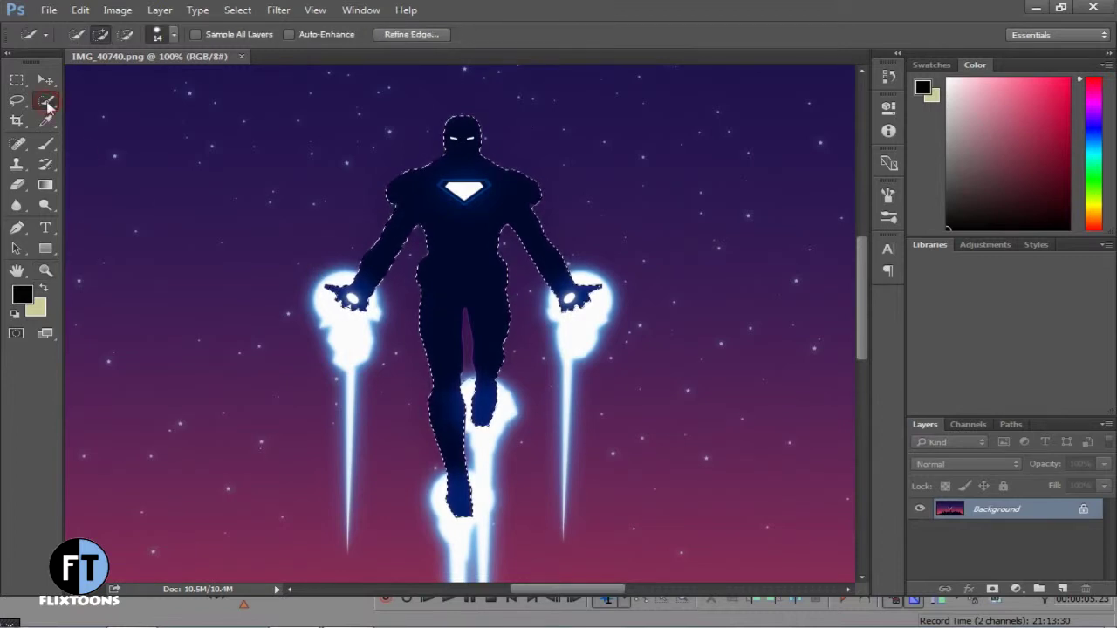
left_click(125, 35)
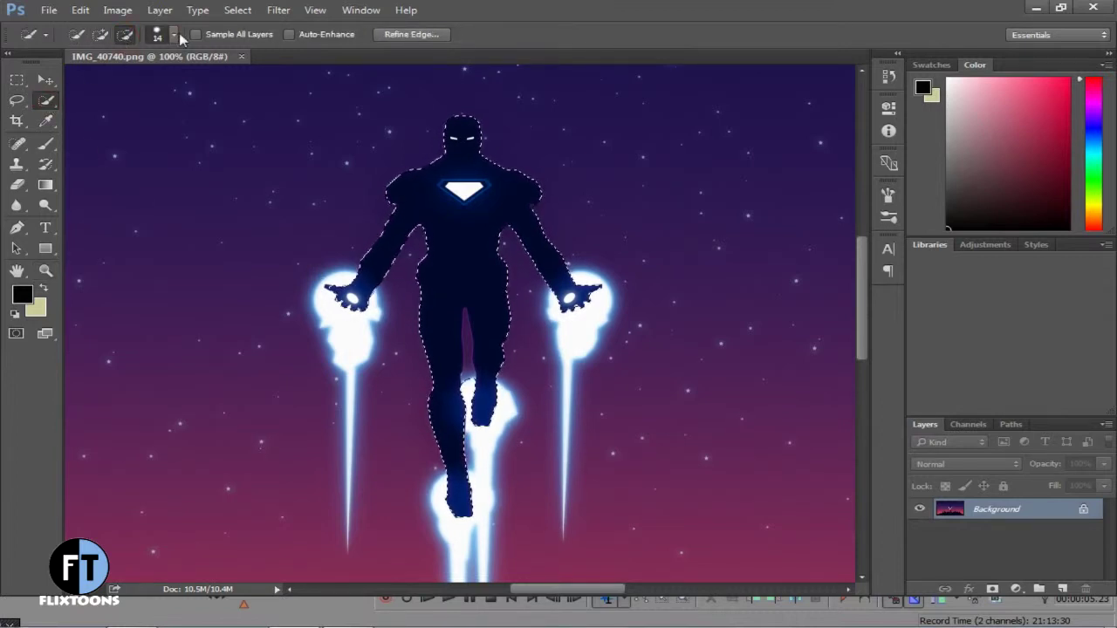
Shrink the selection brush to 5 px and copy the selected Iron Man figure
left_click(174, 35)
left_click_drag(89, 84, 80, 85)
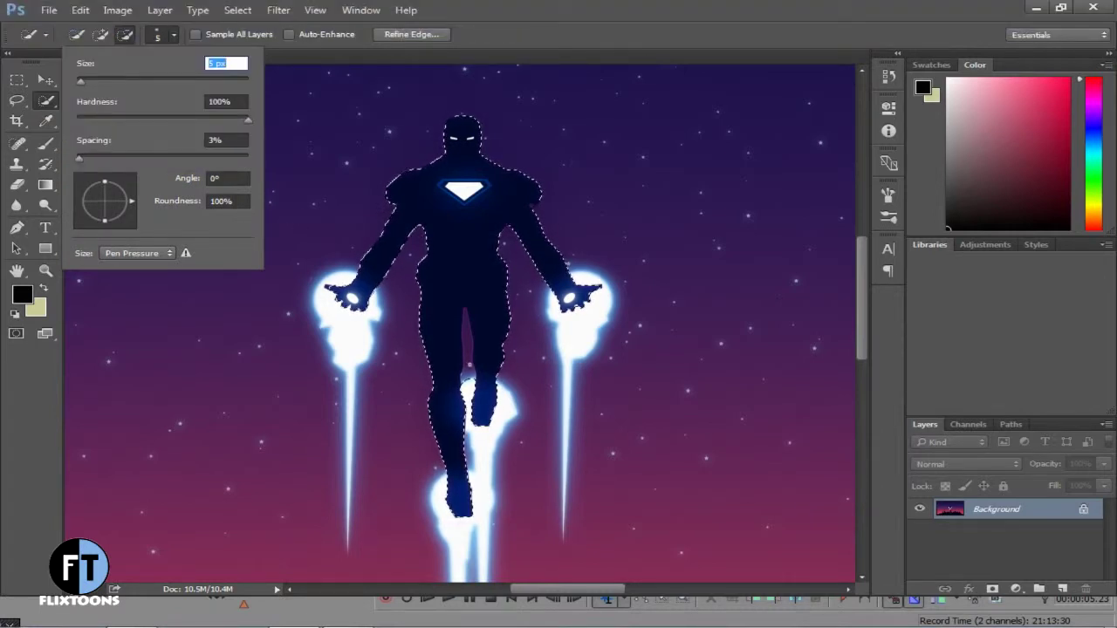
left_click(468, 365)
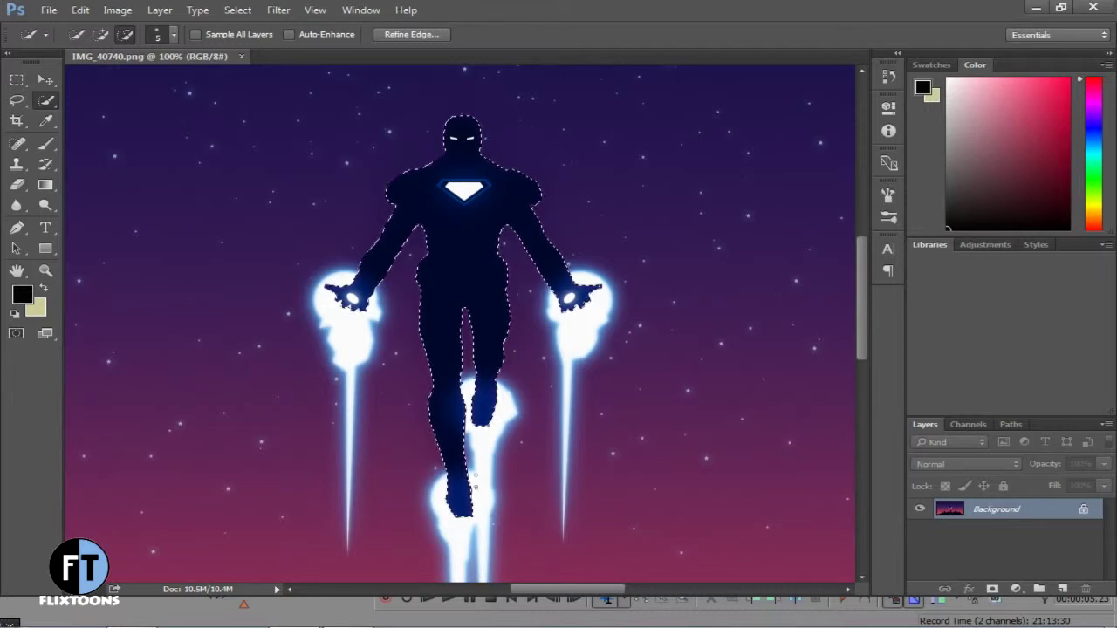
key("ctrl+c")
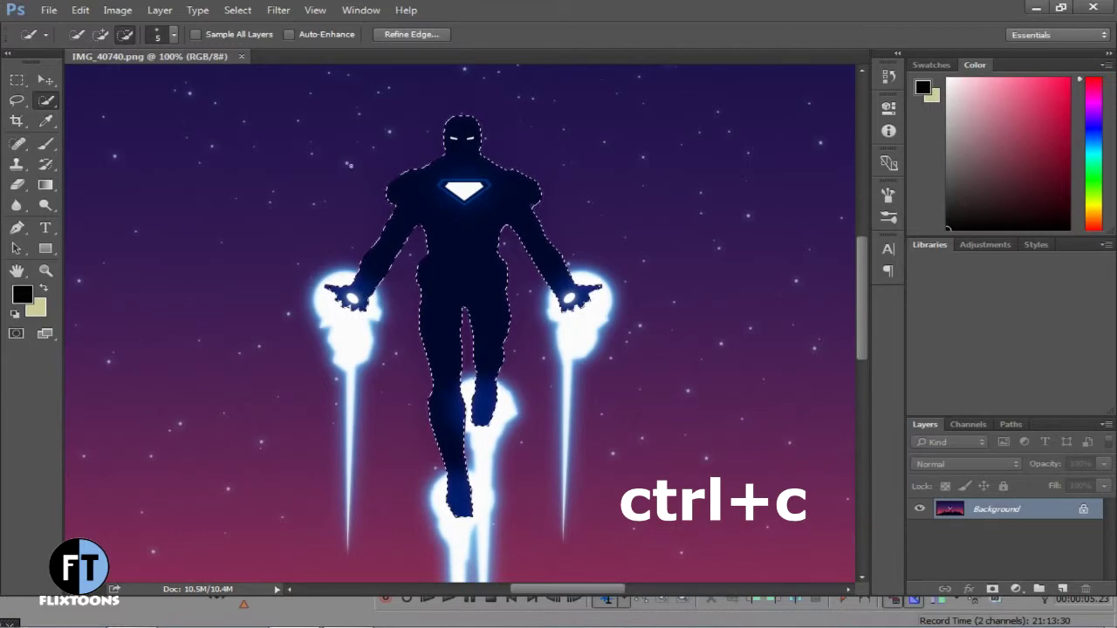
Create a new 316 × 514 px document from the Clipboard preset with a Transparent background
left_click(50, 12)
left_click(52, 27)
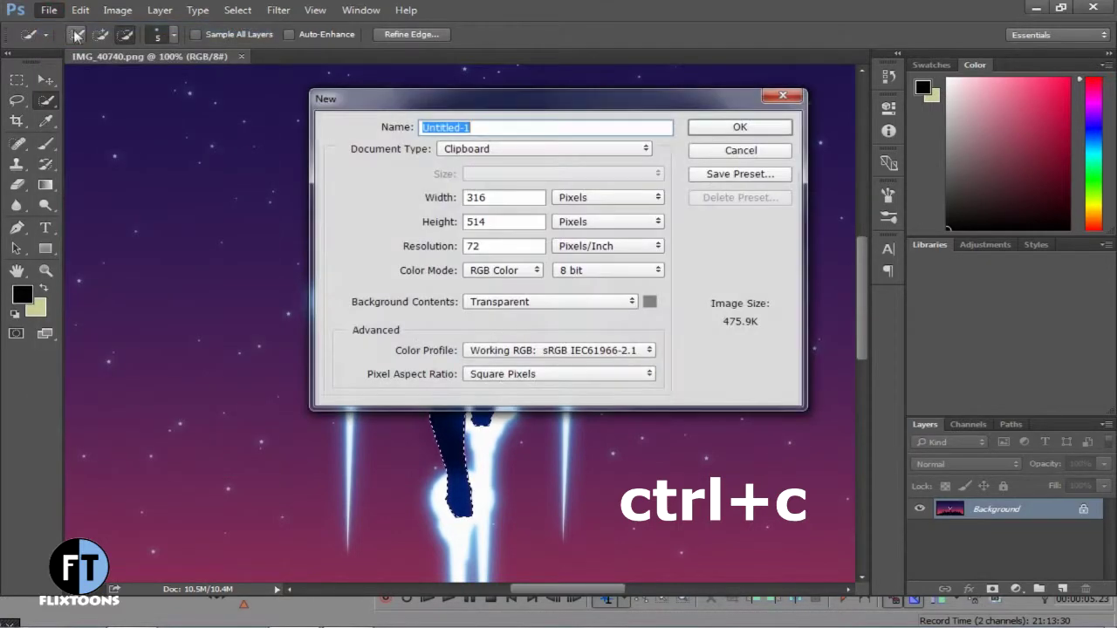
left_click(487, 149)
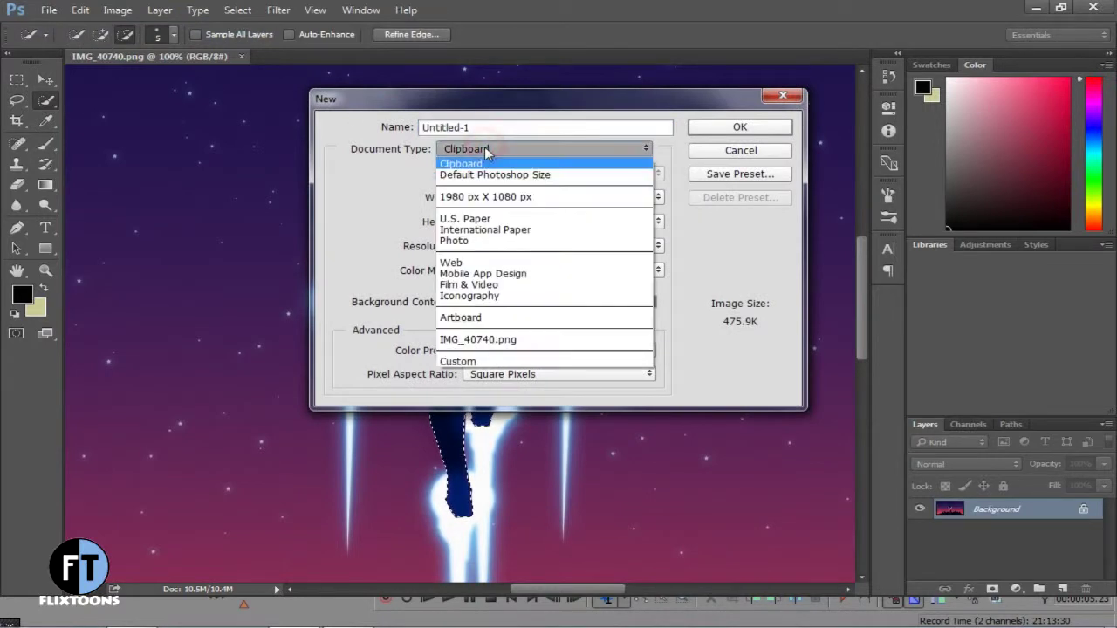
left_click(487, 166)
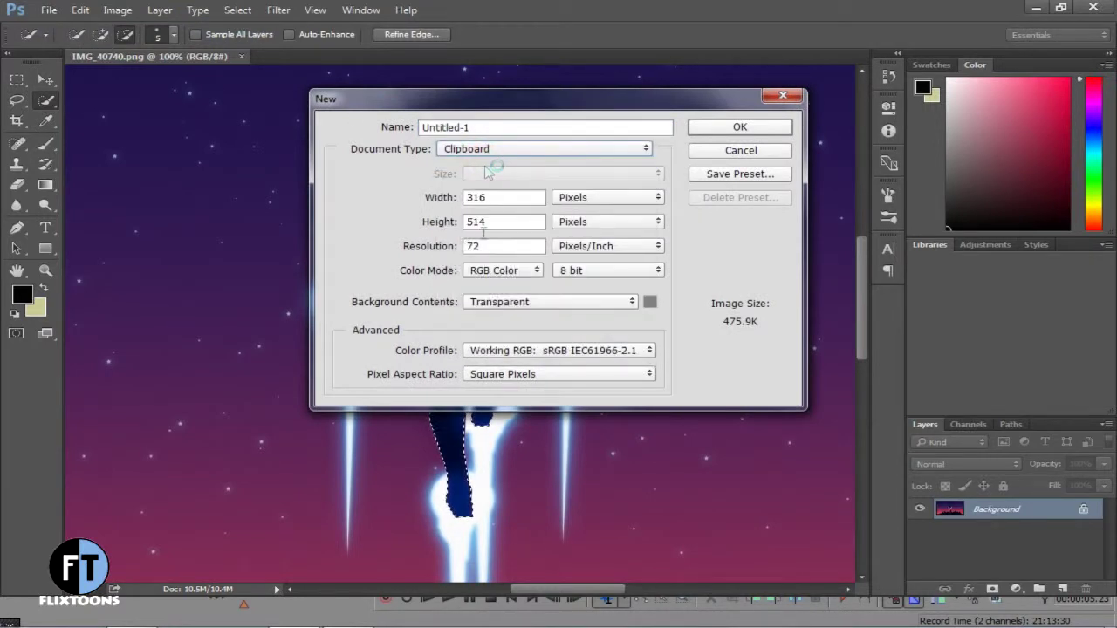
left_click(506, 305)
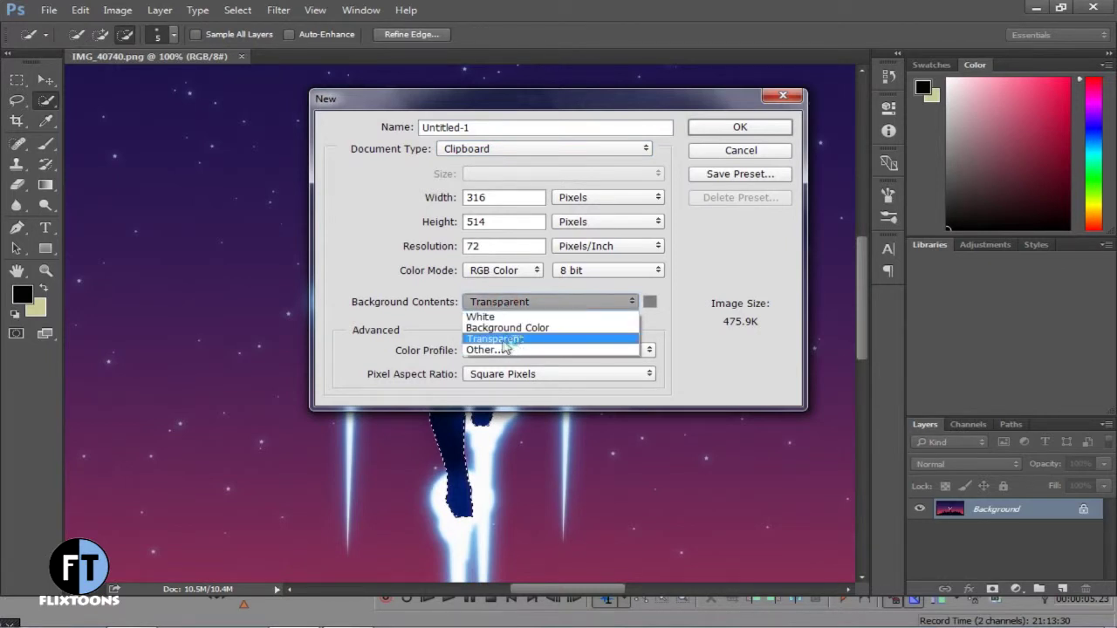
left_click(542, 343)
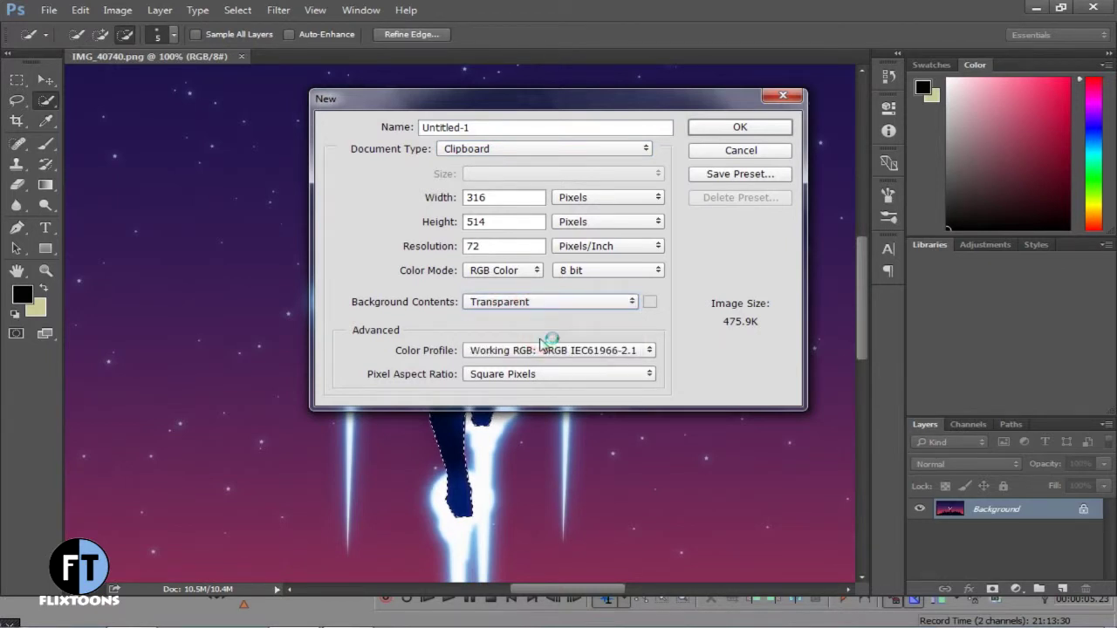
left_click(724, 128)
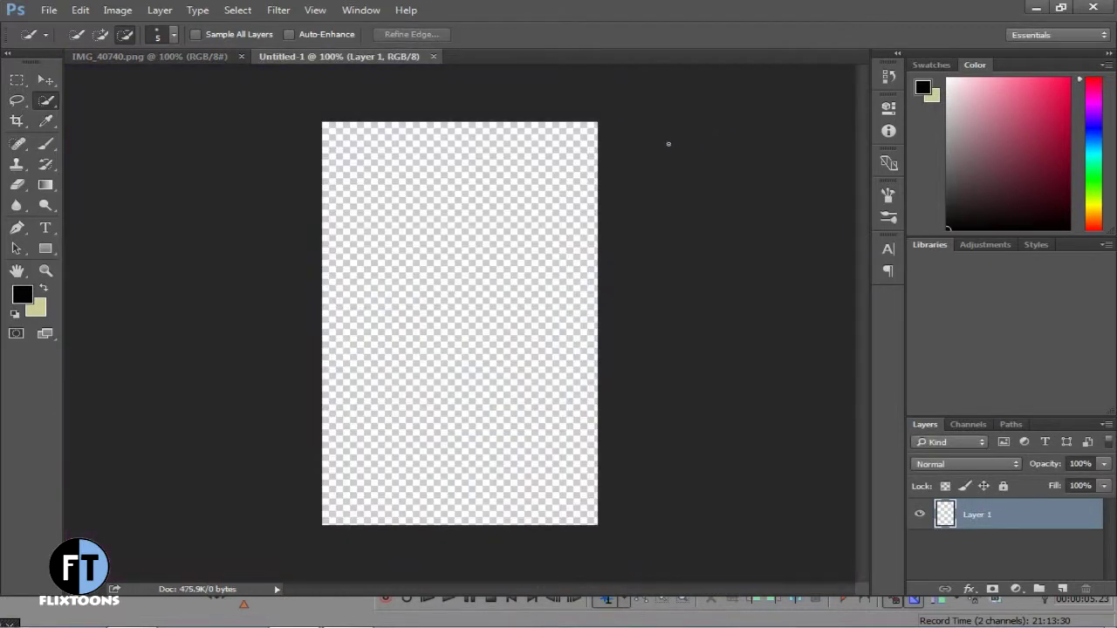
Paste the Iron Man figure into Untitled-1 and choose PNG as the Save As format
key("ctrl+v")
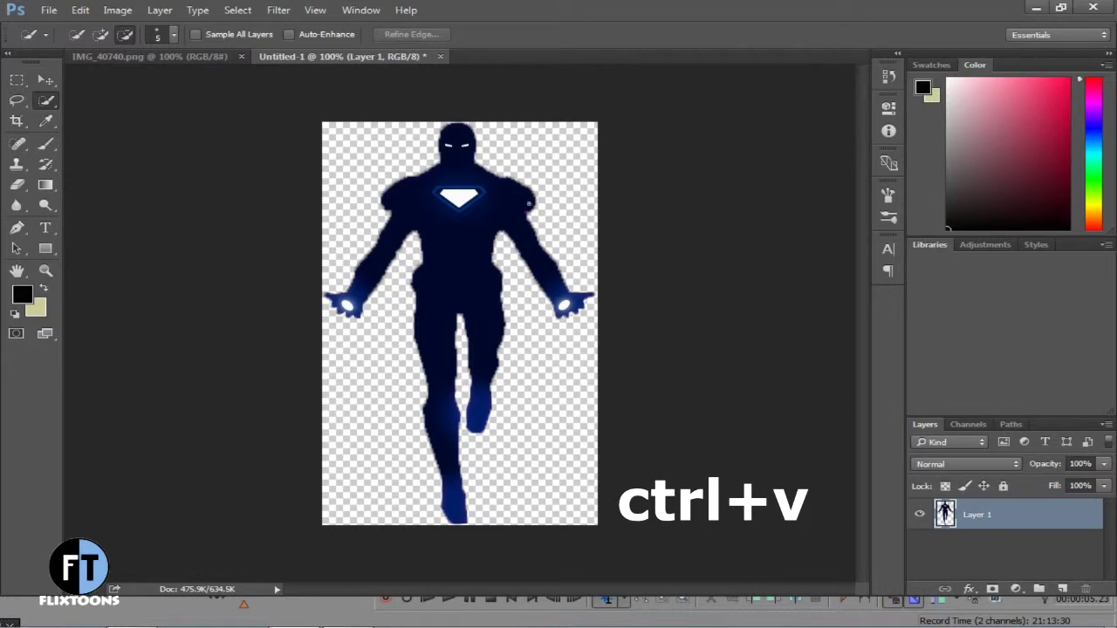
left_click(50, 12)
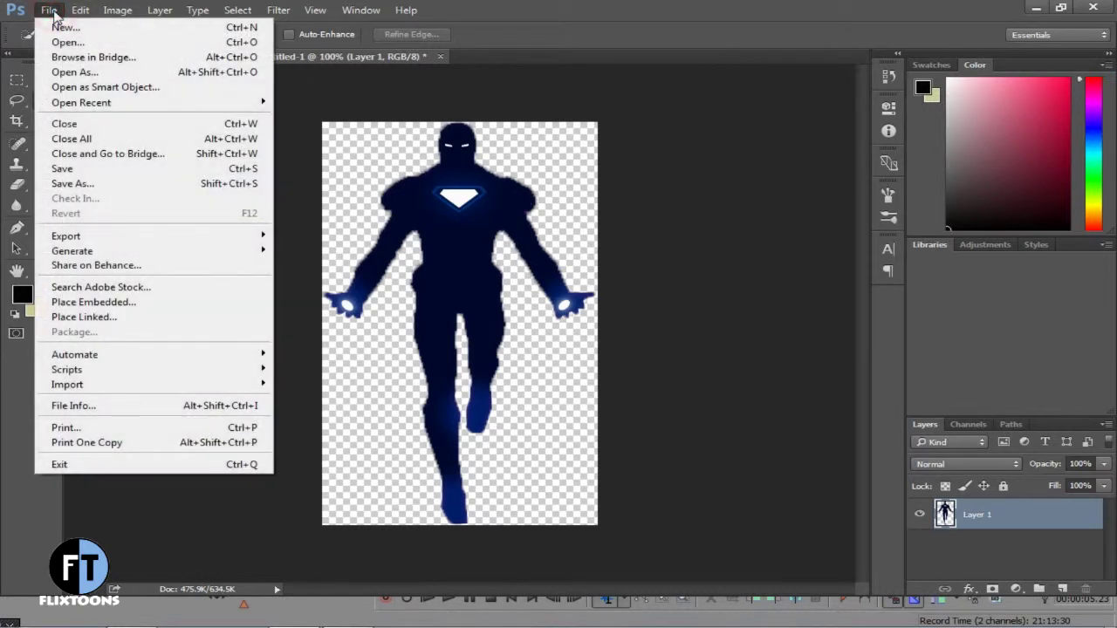
left_click(81, 184)
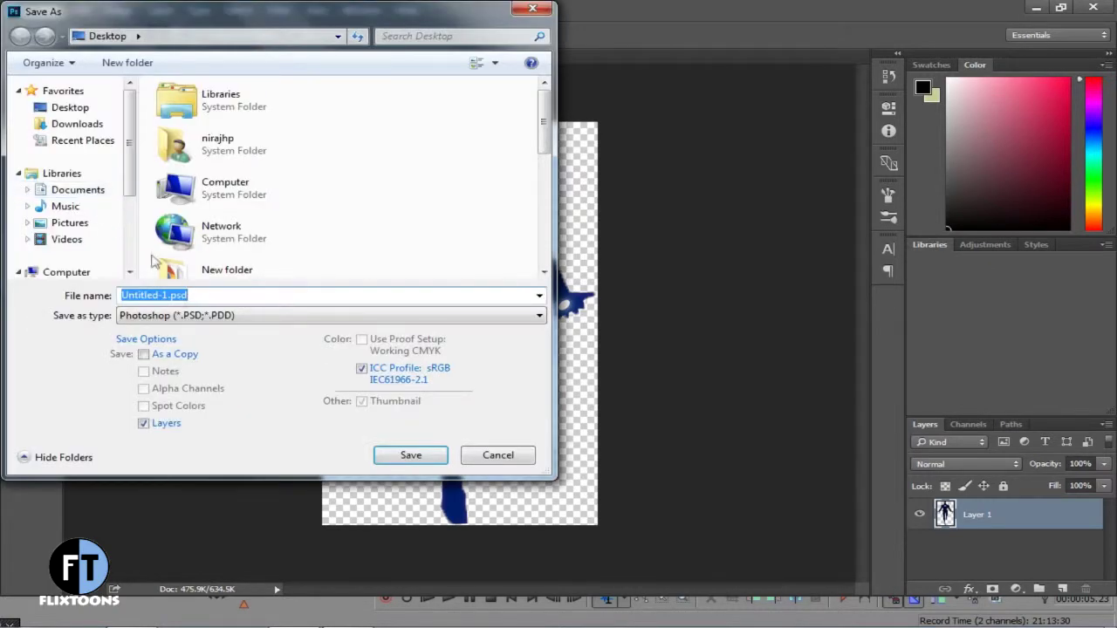
left_click(194, 316)
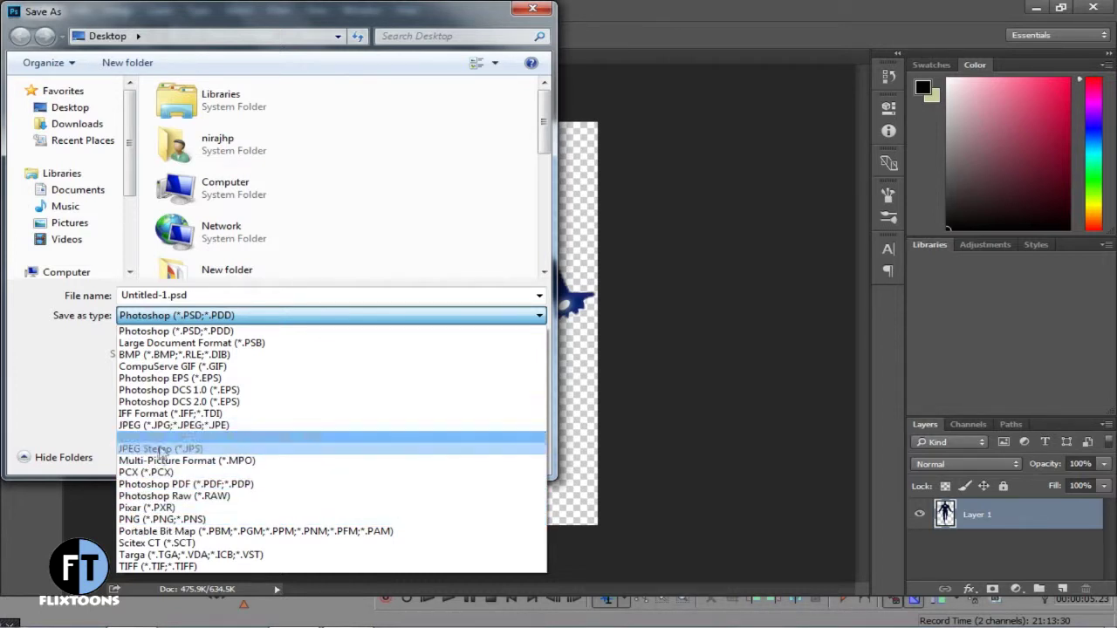
left_click(144, 520)
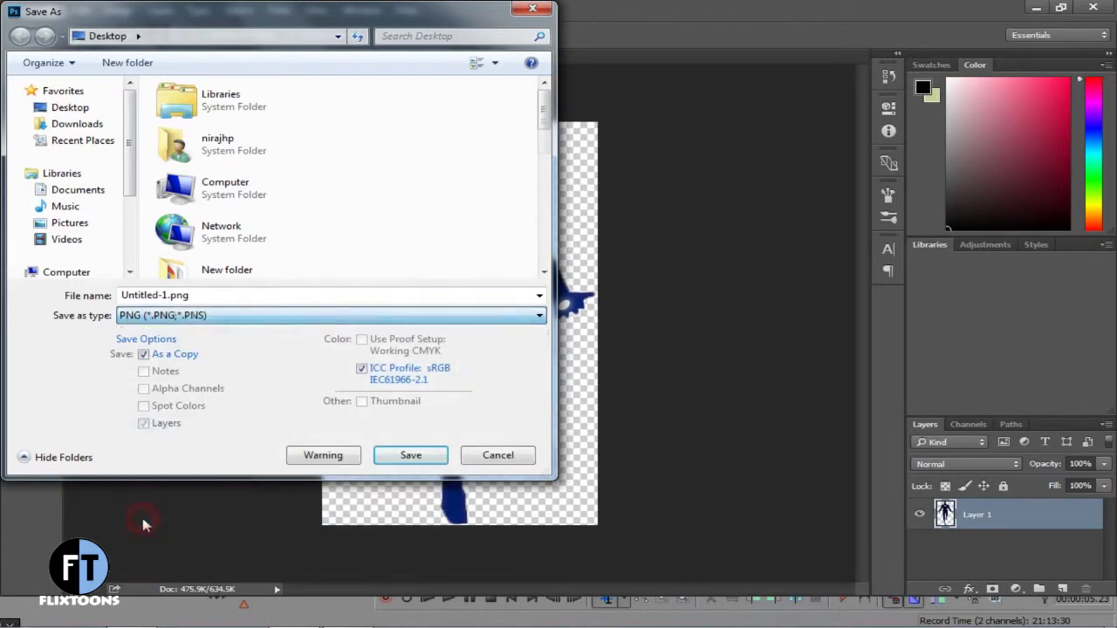
Name the file 'image' and save it to the Desktop with no PNG compression
double_click(208, 299)
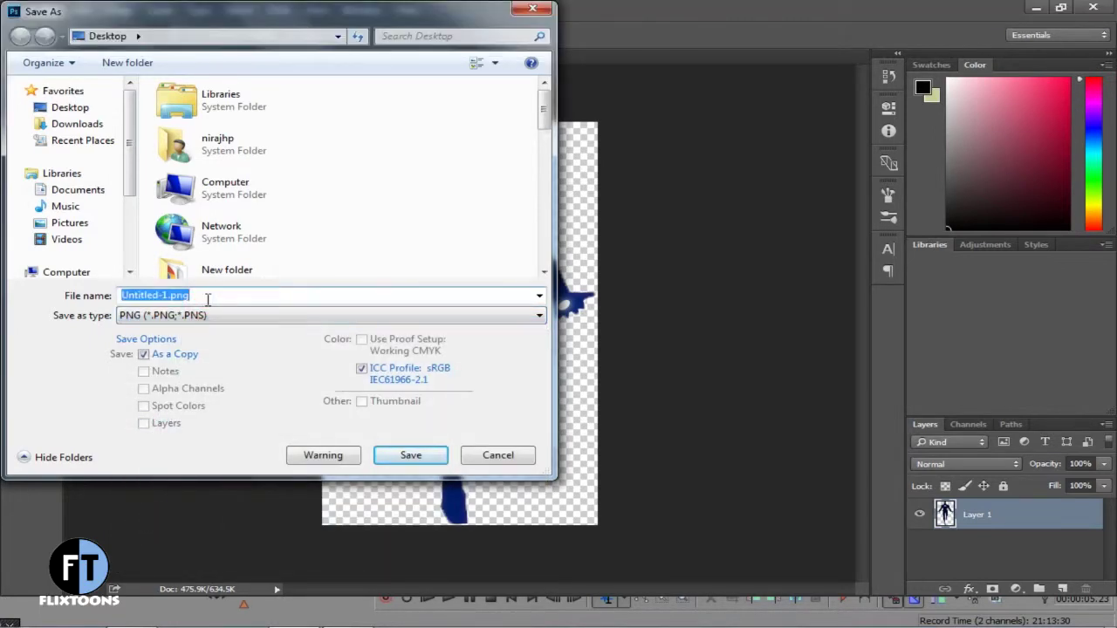
type("image")
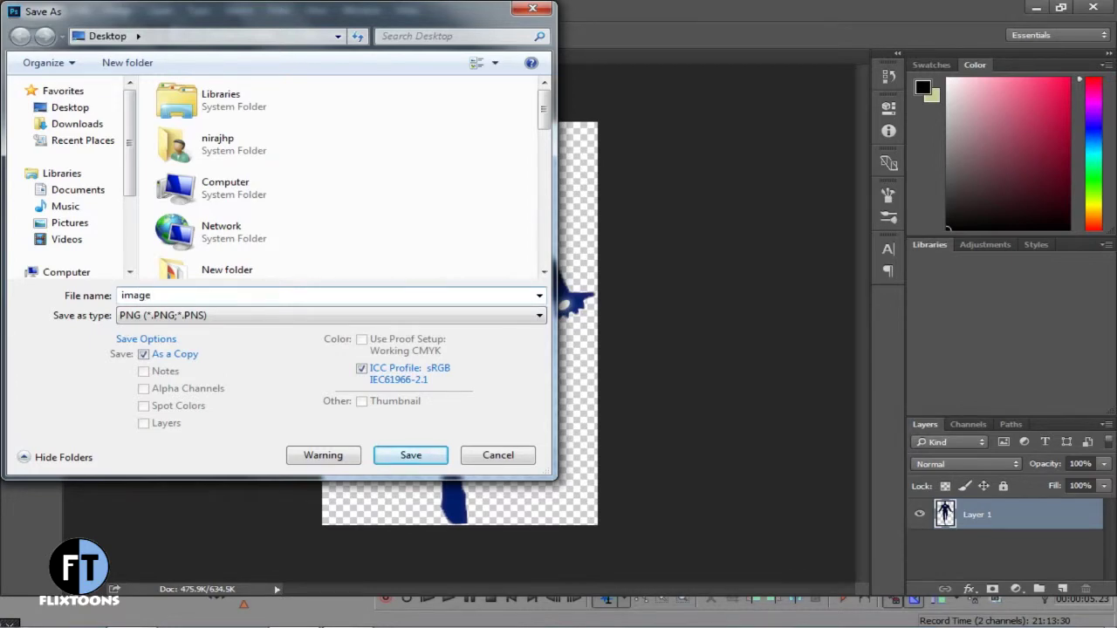
key("Return")
left_click(511, 203)
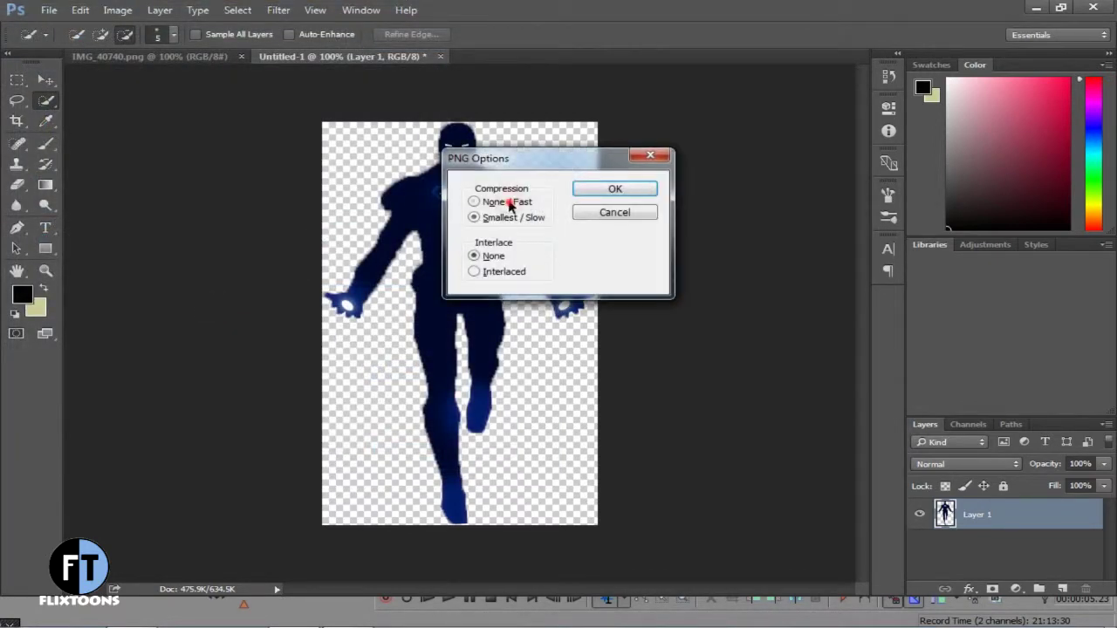
left_click(616, 190)
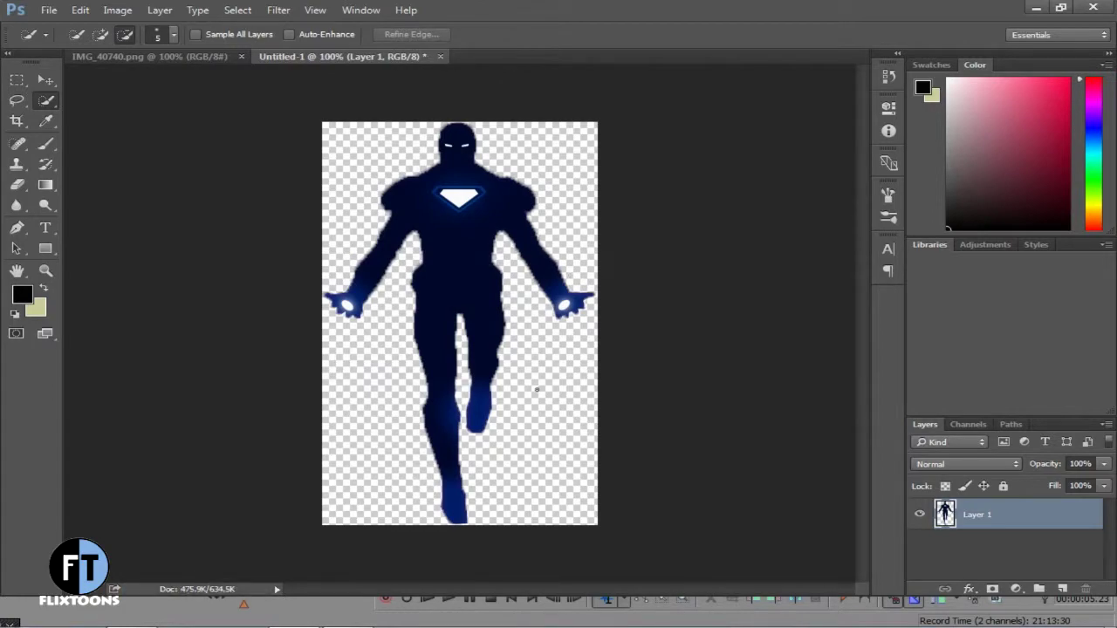
key("super+Tab")
key("super+Tab")
key("super+Tab")
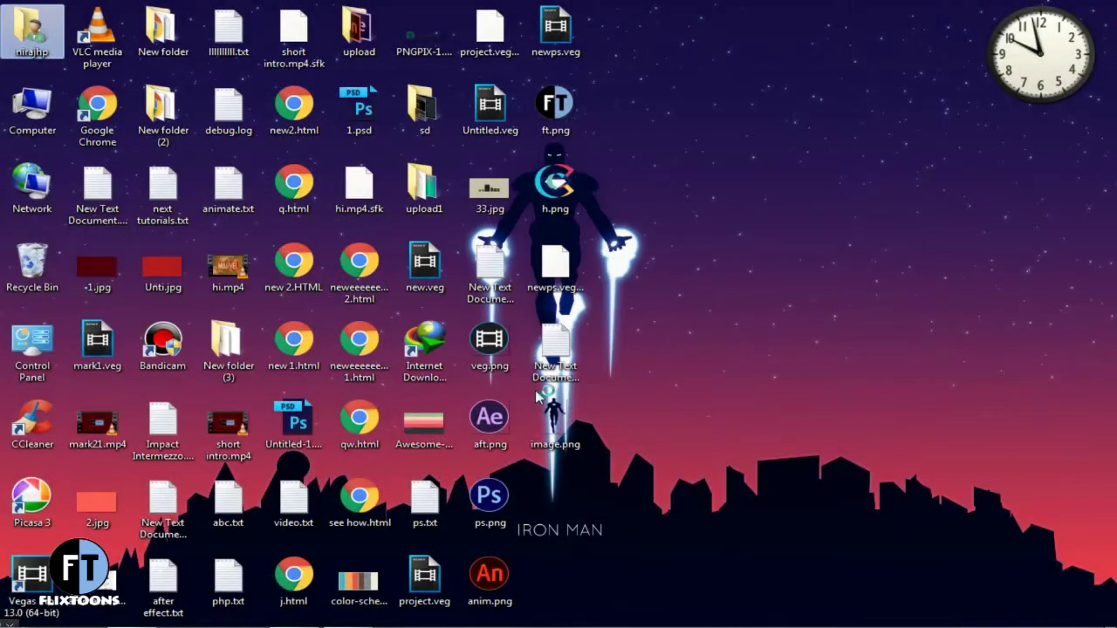
Drag image.png from the desktop onto the Vegas Pro timeline after the poster clip
left_click(556, 437)
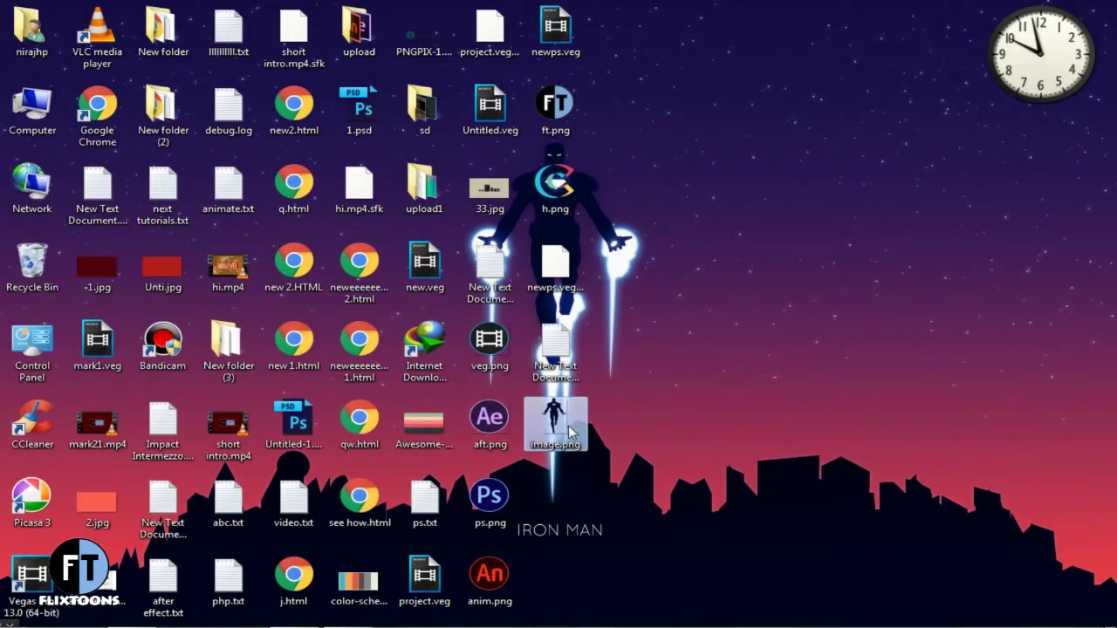
left_click_drag(569, 432, 472, 402)
mouse_move(551, 410)
left_mouse_down()
mouse_move(561, 416)
mouse_move(551, 411)
left_mouse_up()
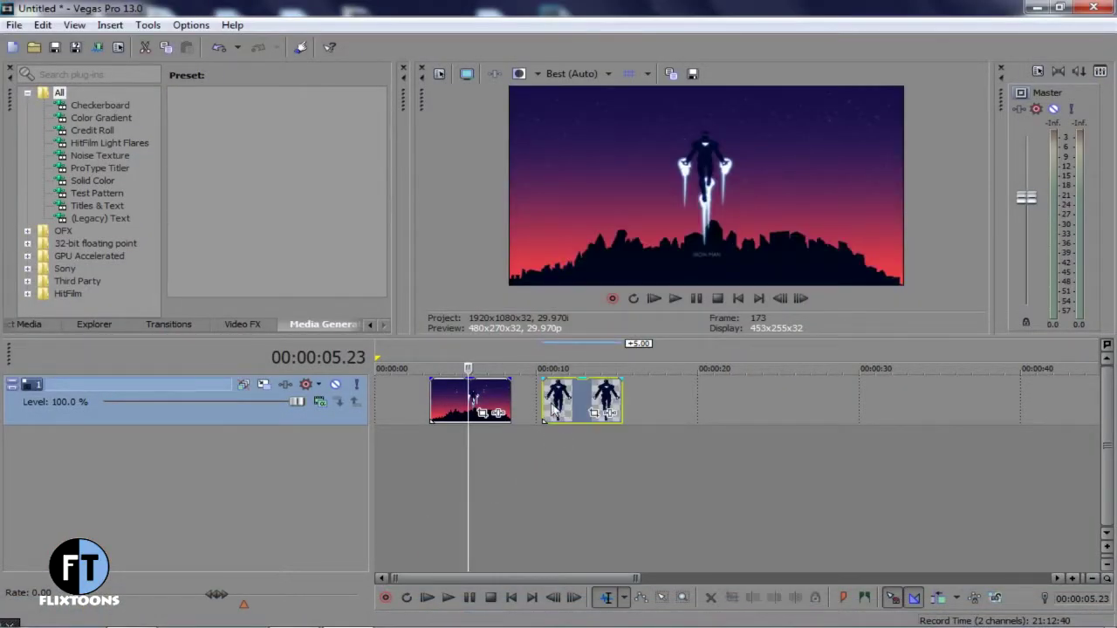
Add a (Legacy) Text Solid Background event on a new track beneath the Iron Man clip
left_click(559, 410)
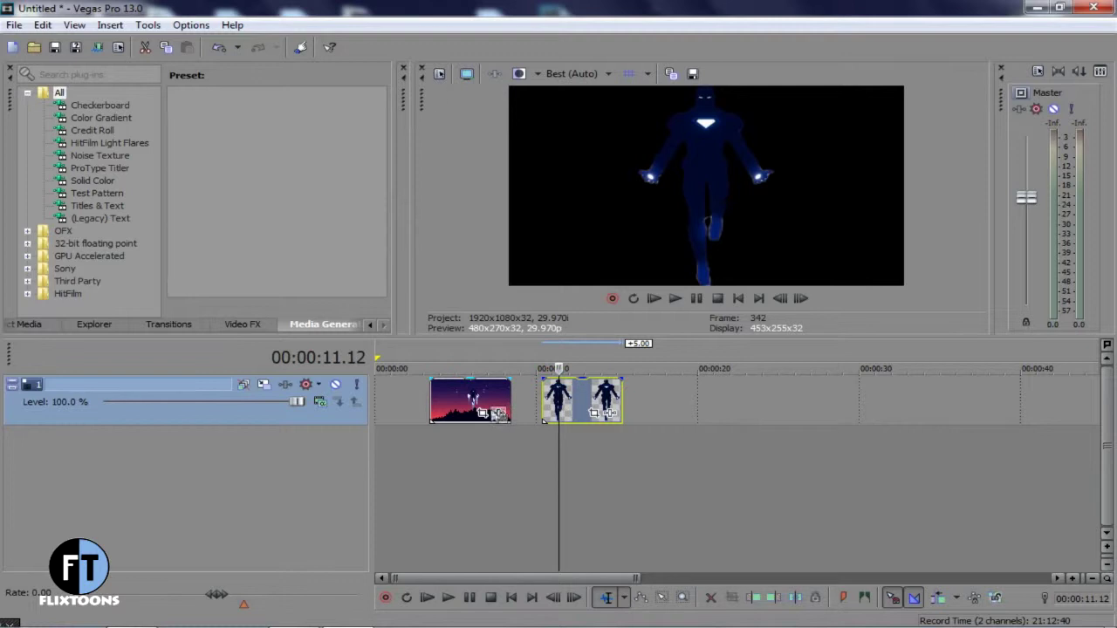
left_click(103, 219)
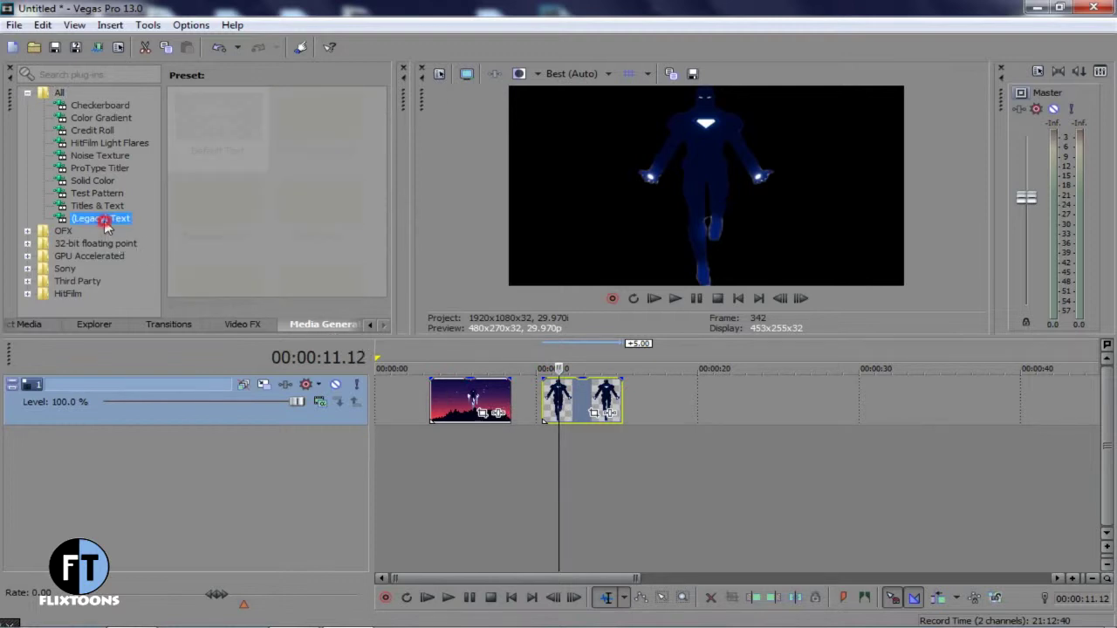
left_click_drag(297, 131, 550, 466)
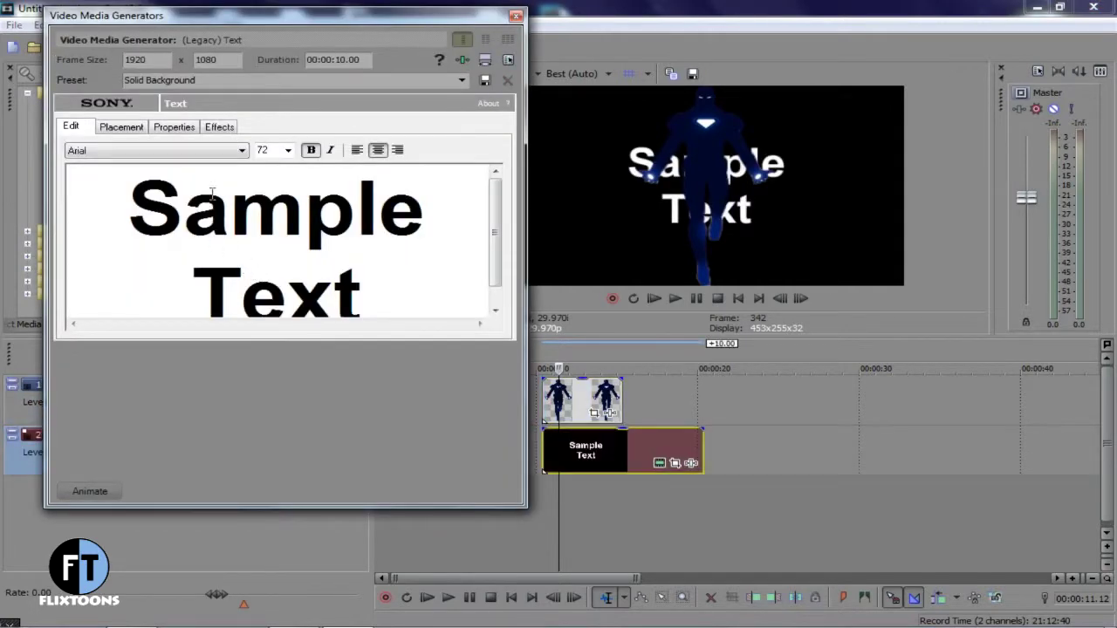
Set the generator's Background Color to white
left_click(174, 127)
left_click(313, 223)
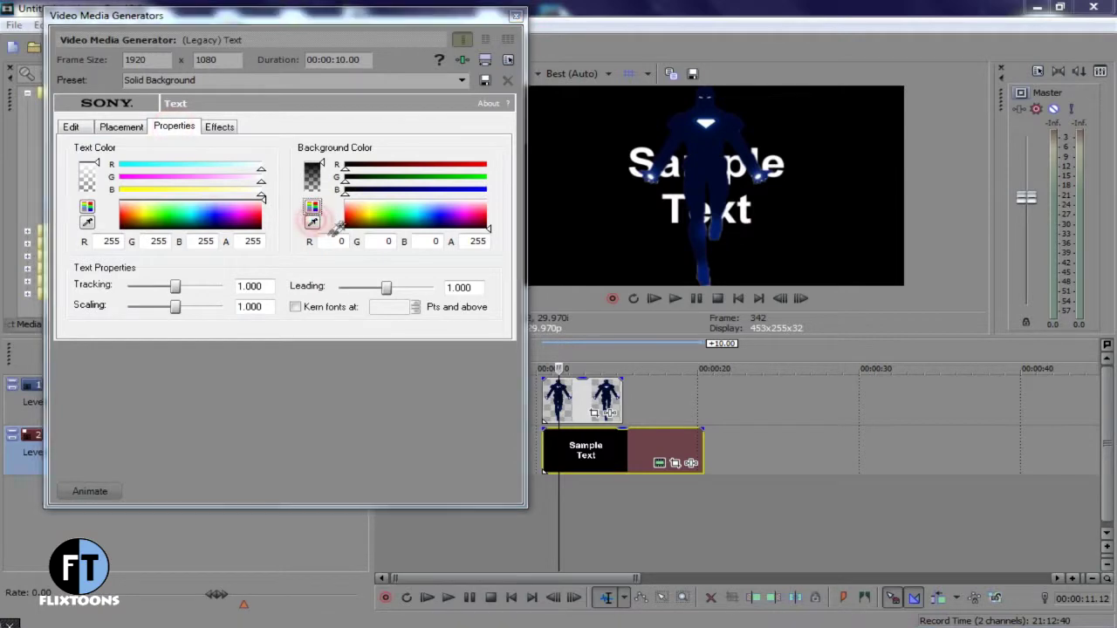
left_click(335, 241)
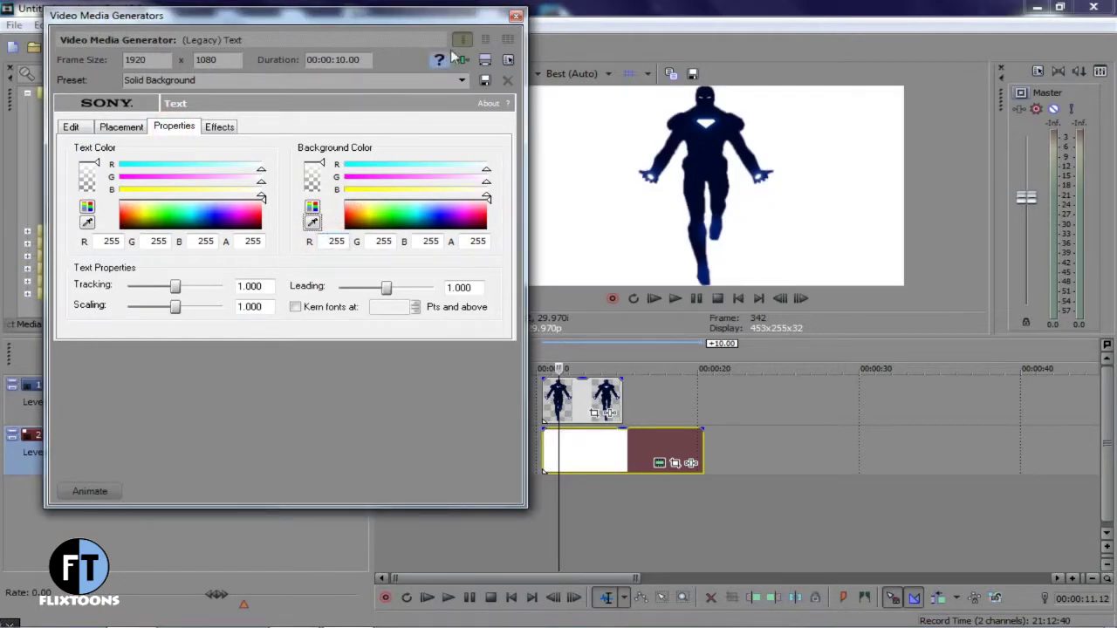
left_click(516, 16)
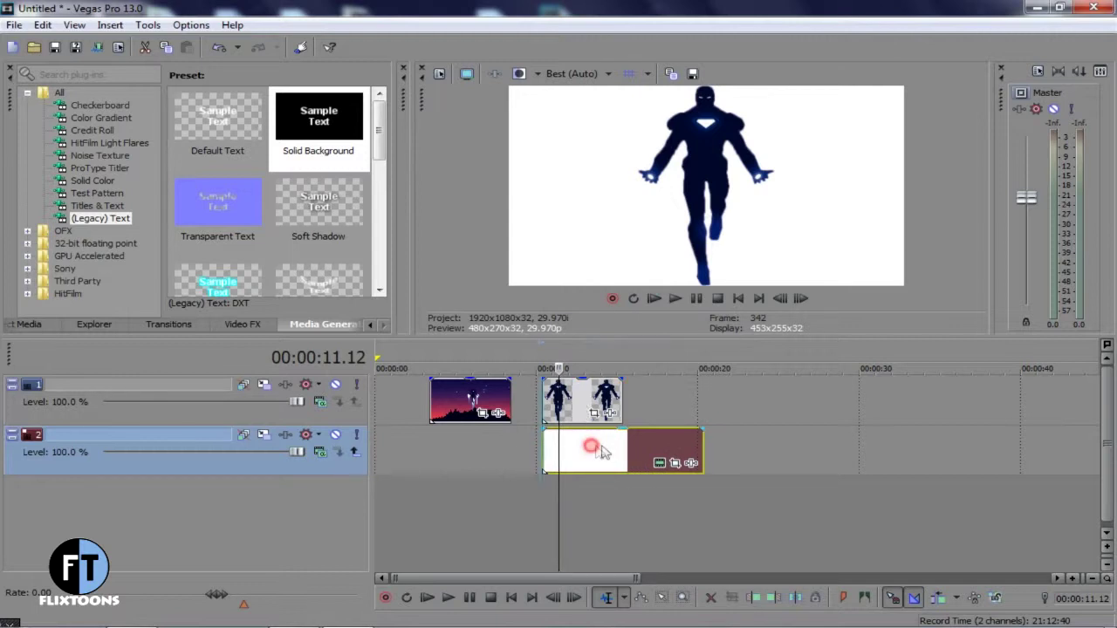
Shift the white event slightly later, move the Iron Man clip earlier, and preview near 00:00:07.20
mouse_move(591, 449)
left_mouse_down()
mouse_move(668, 446)
mouse_move(599, 444)
left_mouse_up()
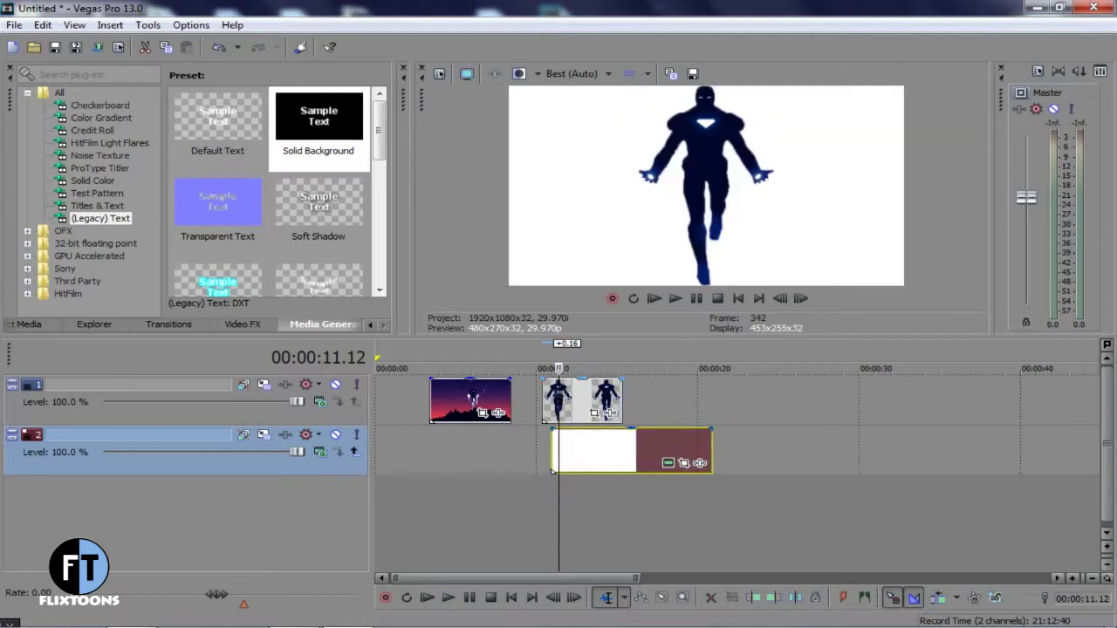
left_click_drag(583, 395, 534, 403)
left_click(535, 402)
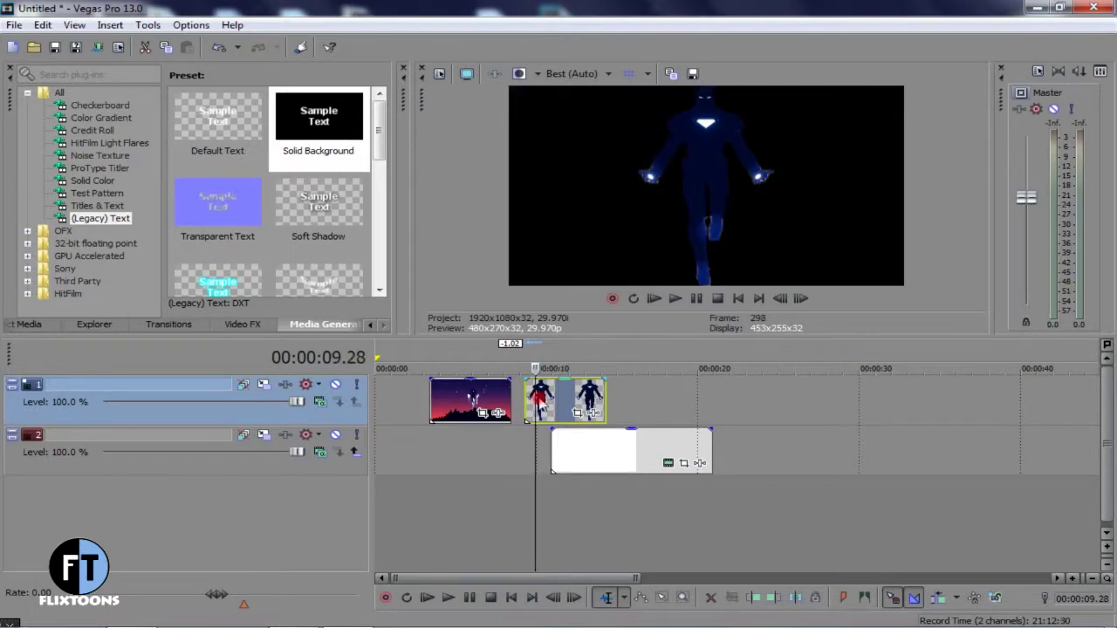
left_click(538, 401)
left_click(496, 401)
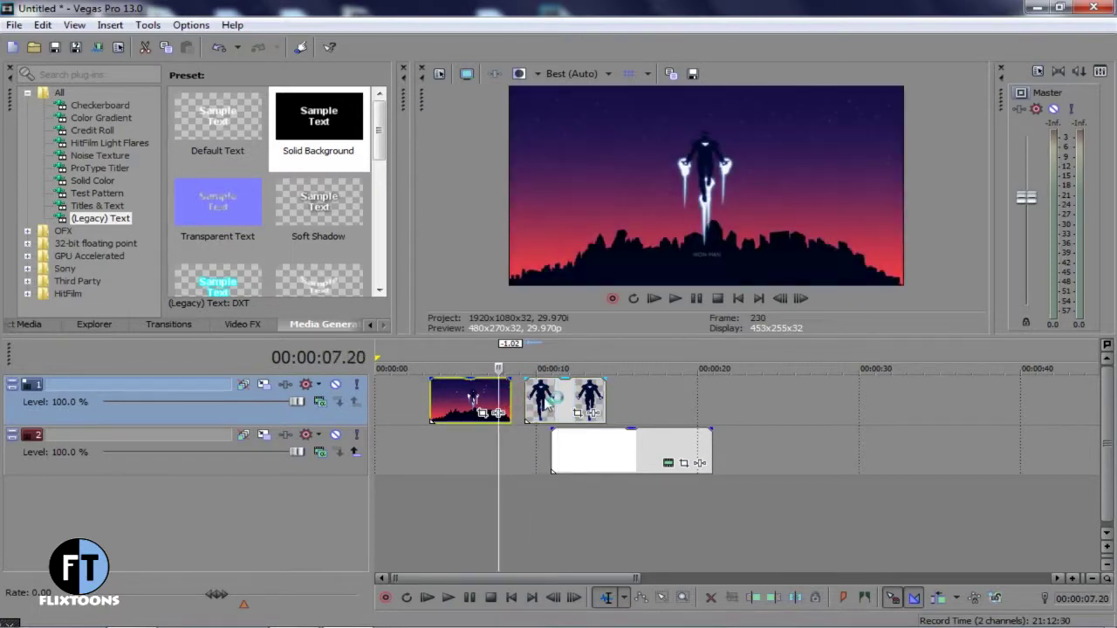